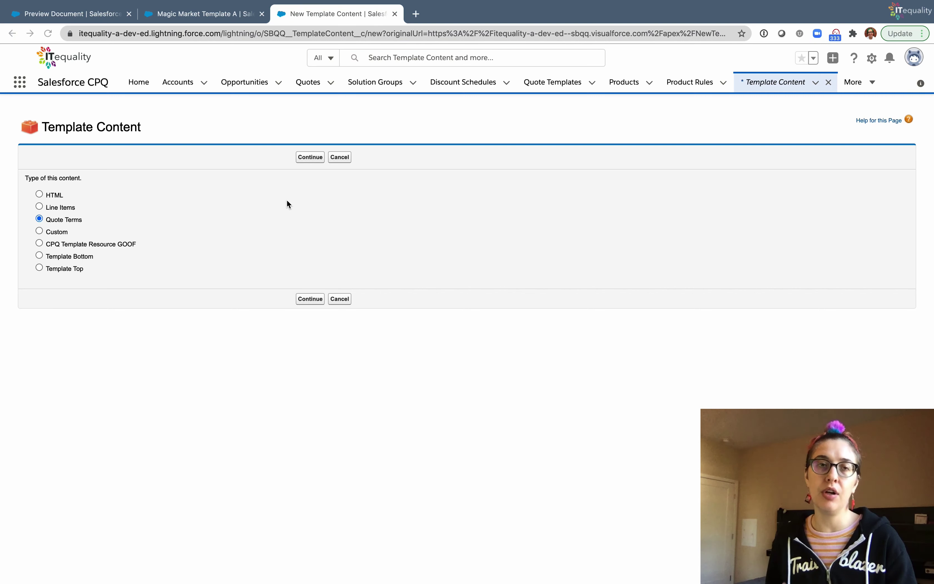
# Review the existing Terms & Conditions in the quote preview, then return to Magic Market Template A
pyautogui.click(86, 17)
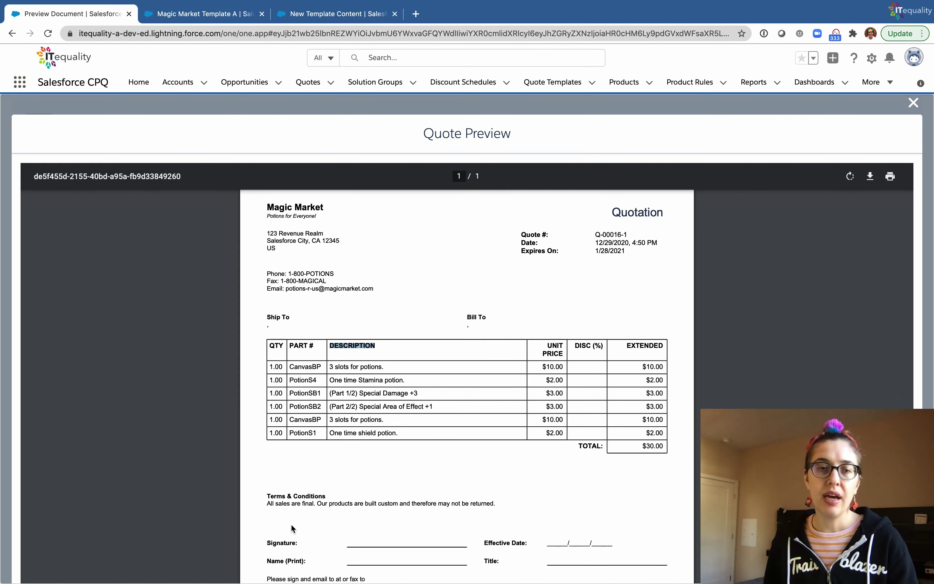
pyautogui.moveTo(271, 496); pyautogui.dragTo(496, 506)
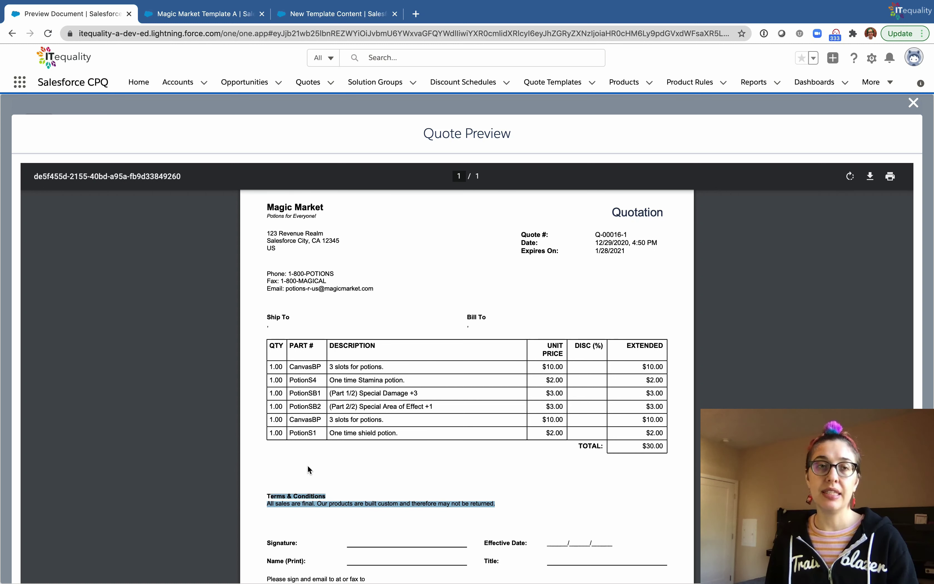
pyautogui.click(186, 19)
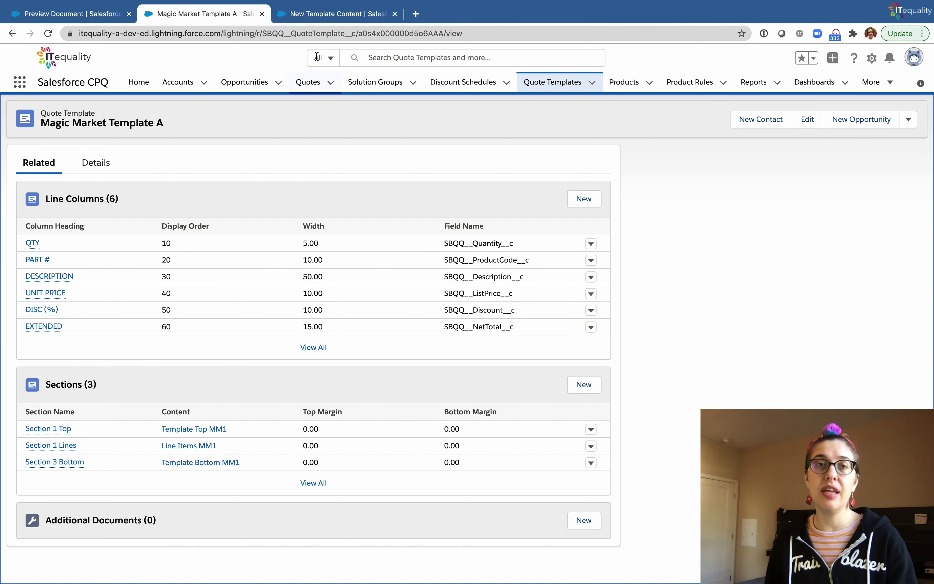
# Switch back to the New Template Content page with Quote Terms as the content type
pyautogui.click(320, 15)
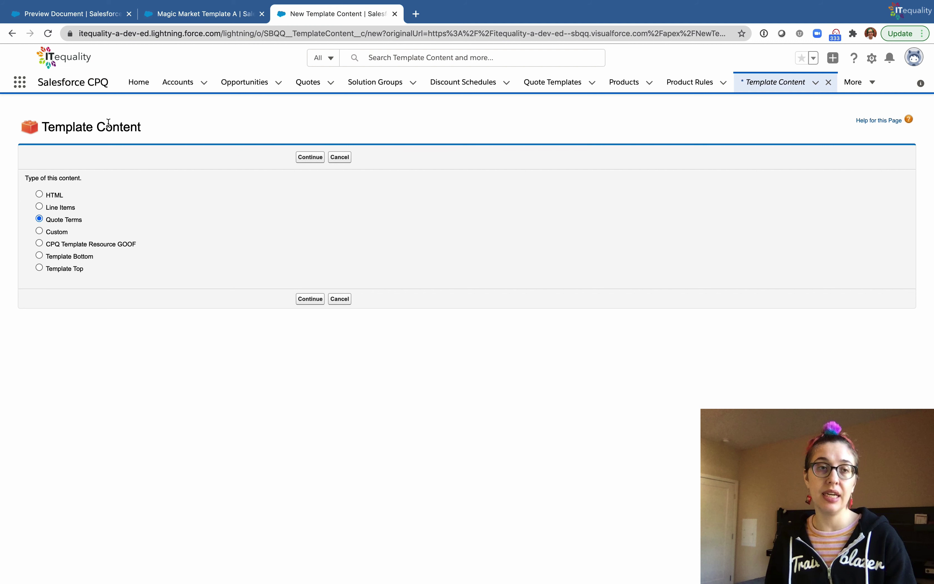
# Create and save a Quote Terms template content record named 'Term 1'
pyautogui.moveTo(82, 127); pyautogui.dragTo(147, 124)
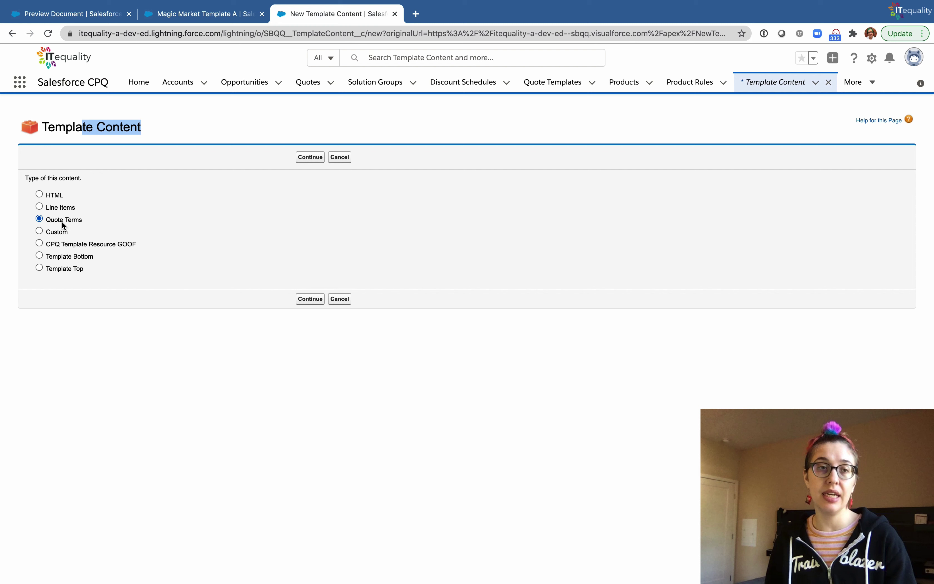
pyautogui.click(55, 223)
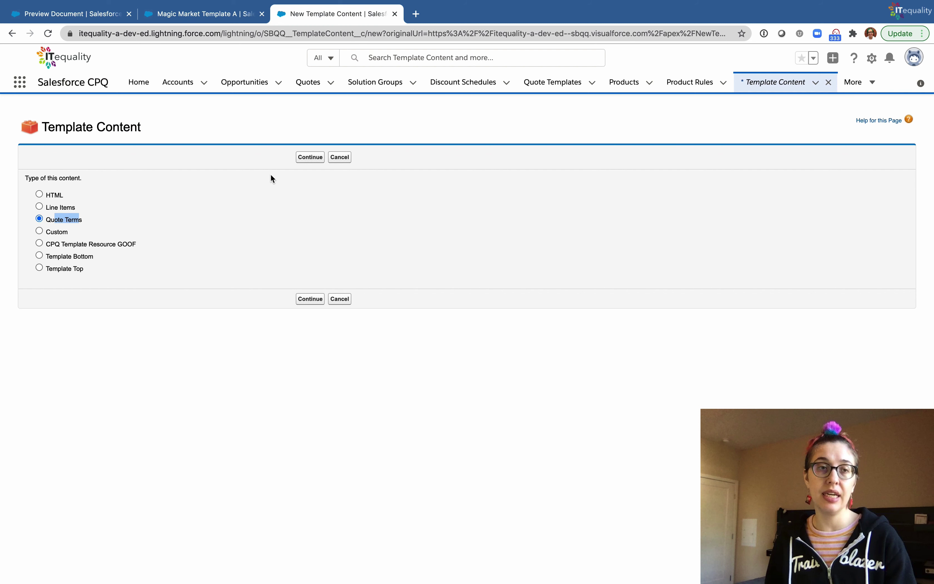
pyautogui.click(305, 162)
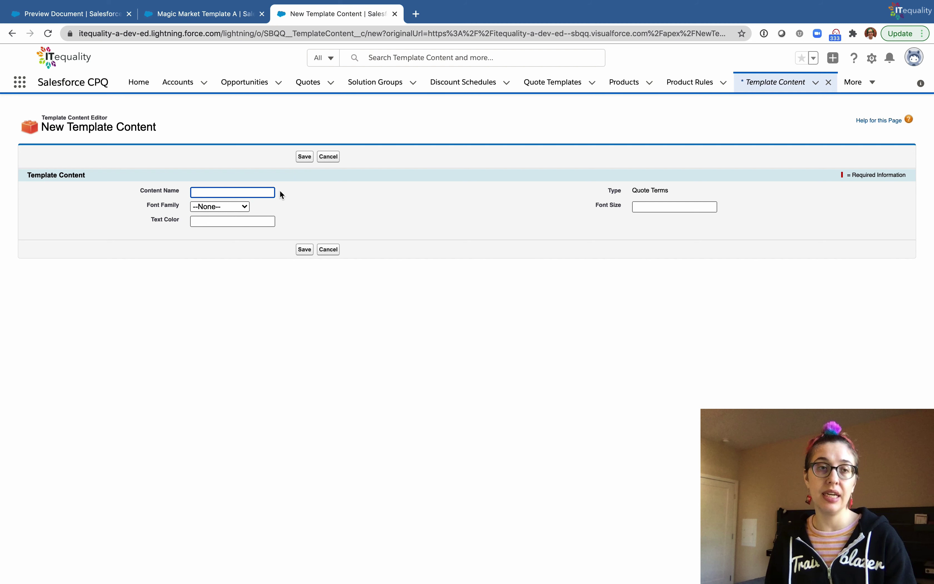
pyautogui.write('Term 1')
pyautogui.click(304, 158)
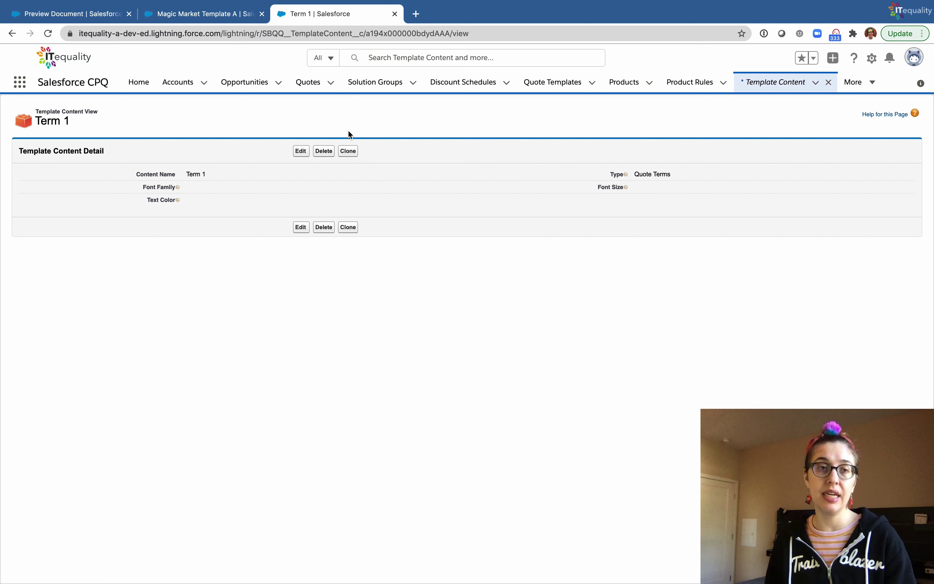
# Duplicate the Term 1 tab and open the Quote Terms list through an App Launcher search for 'Term'
pyautogui.rightClick(356, 17)
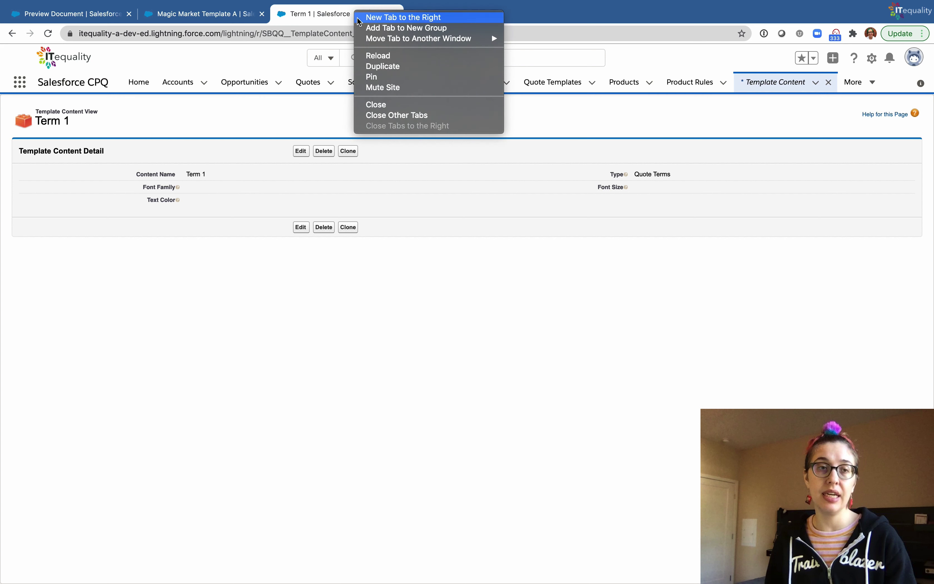
pyautogui.click(383, 66)
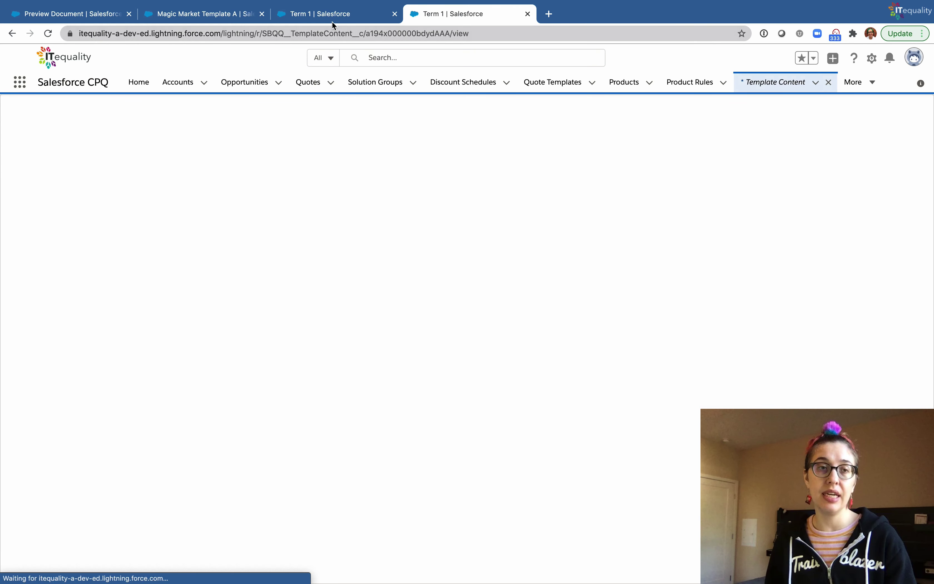
pyautogui.click(20, 88)
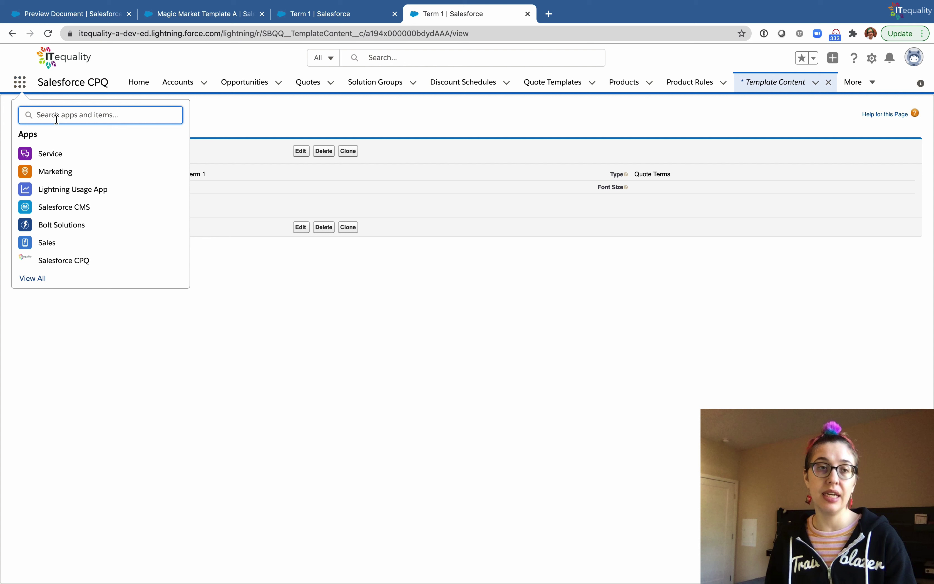
pyautogui.write('Term')
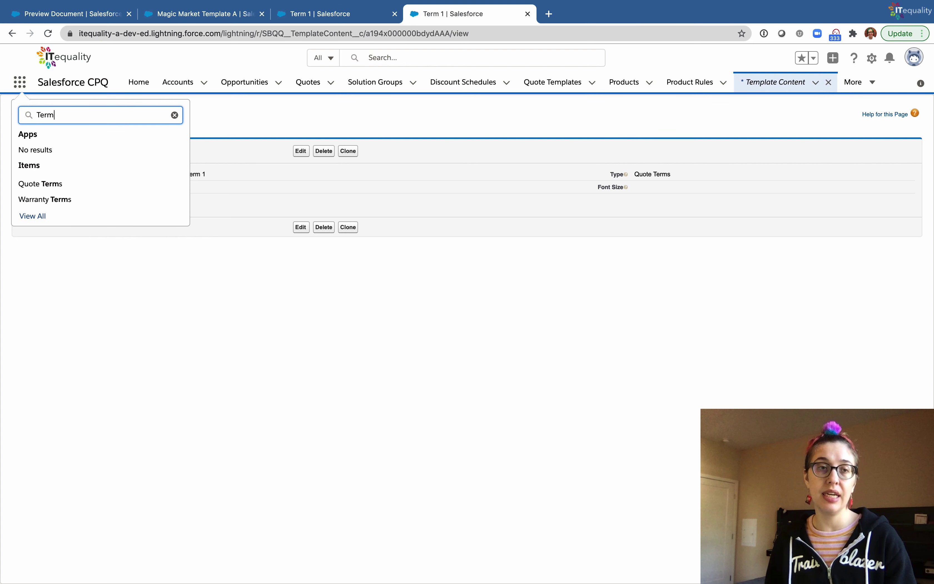
pyautogui.click(44, 189)
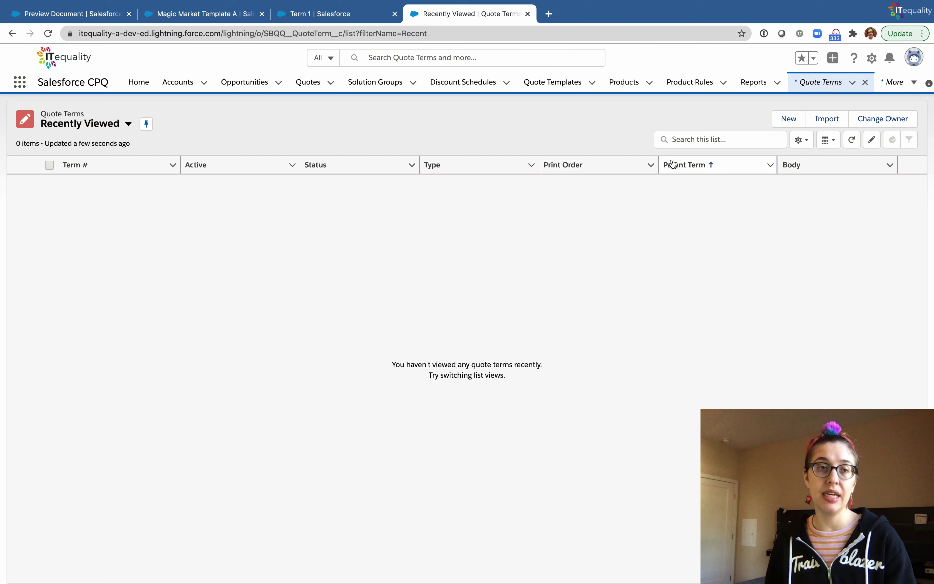
# Start a new quote term from the Quote Terms list
pyautogui.click(784, 123)
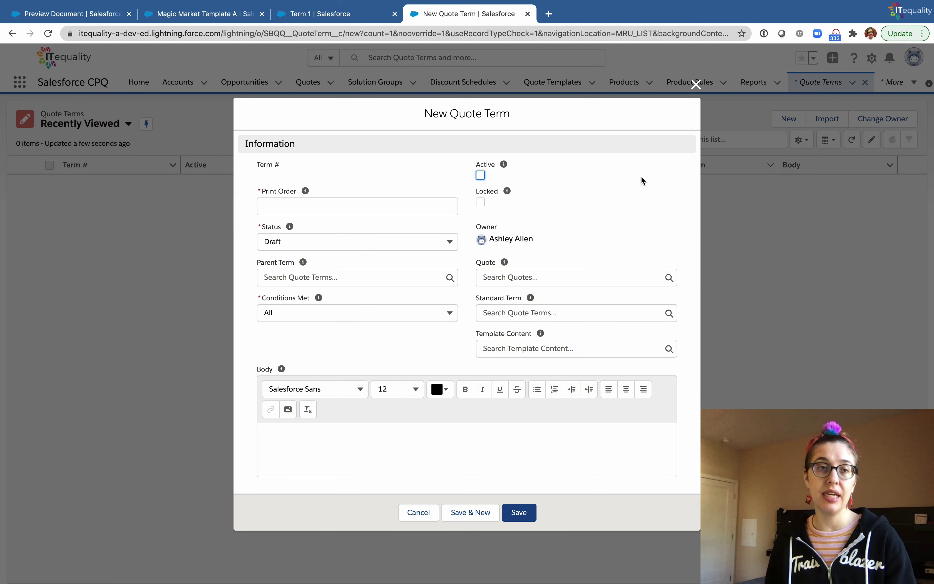
pyautogui.moveTo(641, 4)
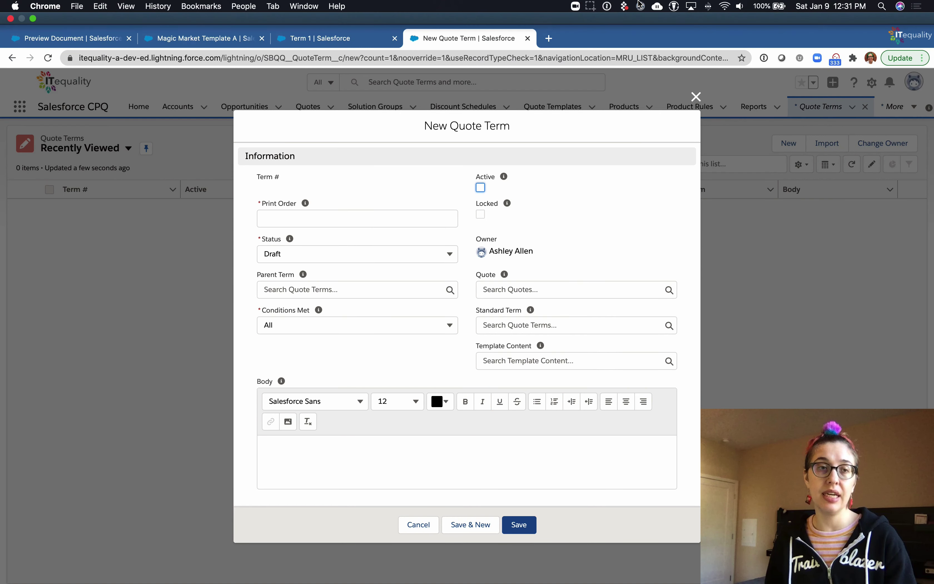
pyautogui.click(590, 6)
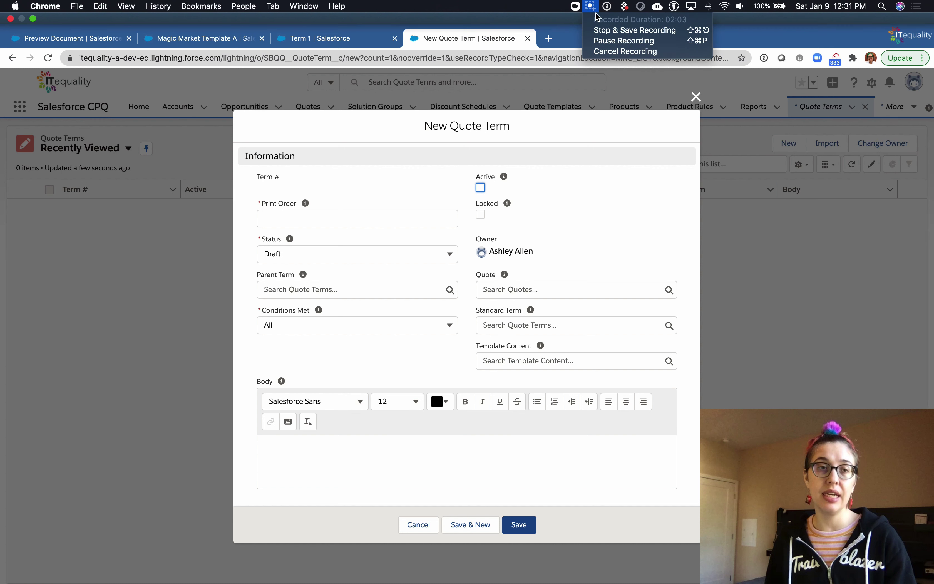
pyautogui.click(619, 41)
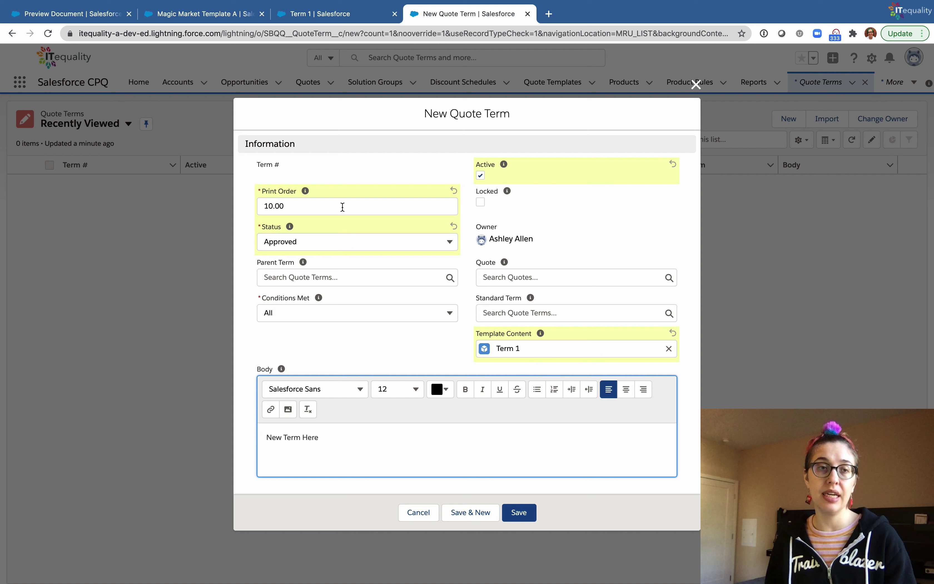
# Save the new quote term linked to Term 1 with body 'New Term Here', then revisit Term 1
pyautogui.moveTo(288, 232)
pyautogui.click(331, 18)
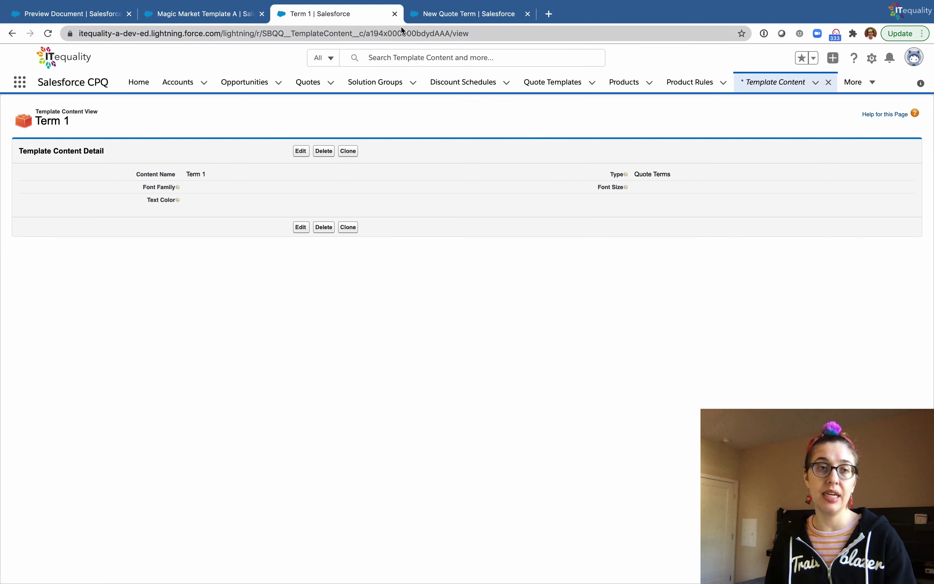
pyautogui.click(439, 15)
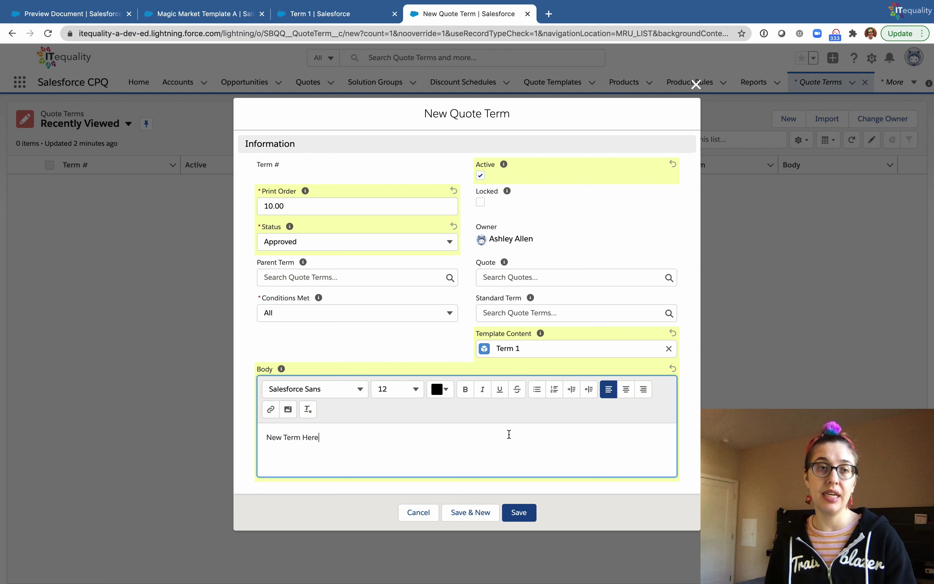
pyautogui.click(524, 513)
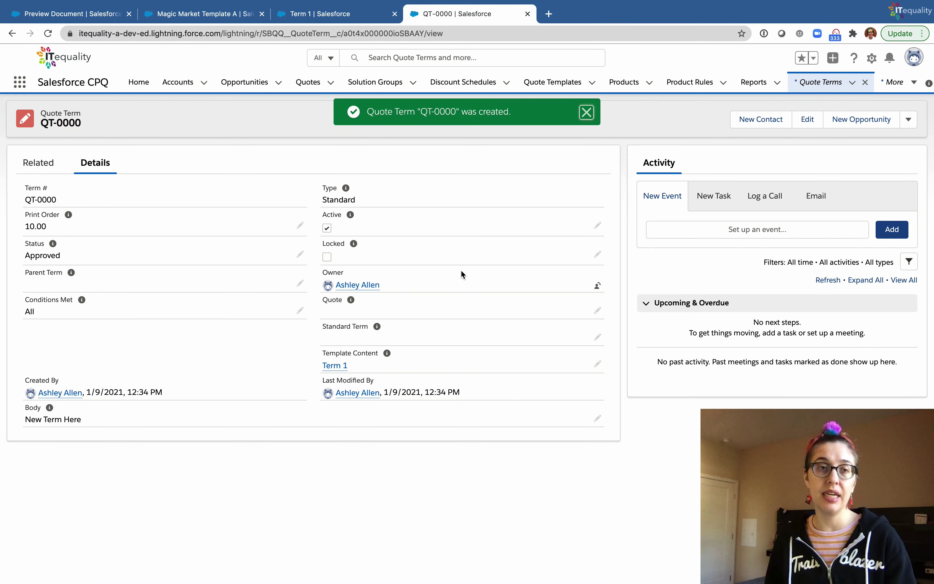
pyautogui.click(329, 17)
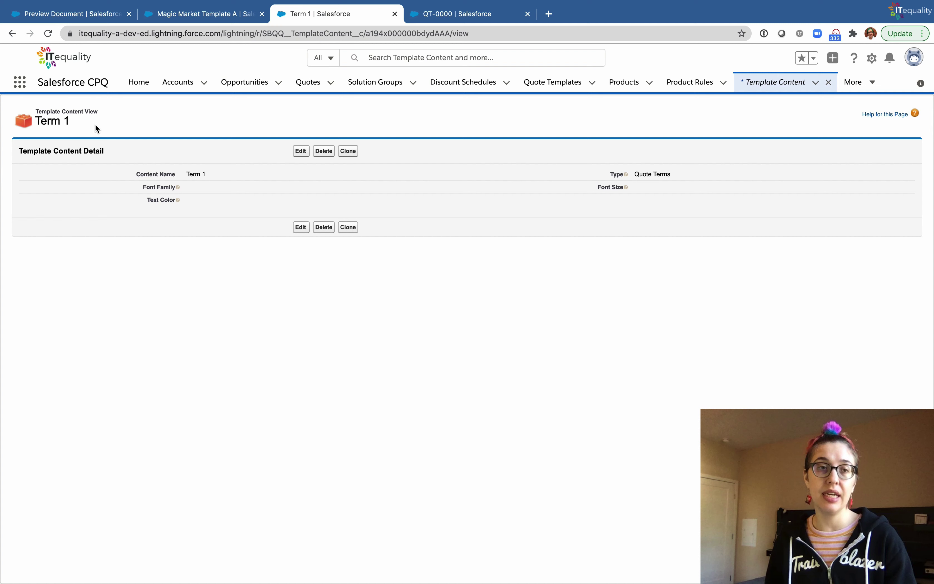
# Add section 'Section 4 Quote Term' to Magic Market Template A with display order 40 and Term 1 content
pyautogui.click(201, 16)
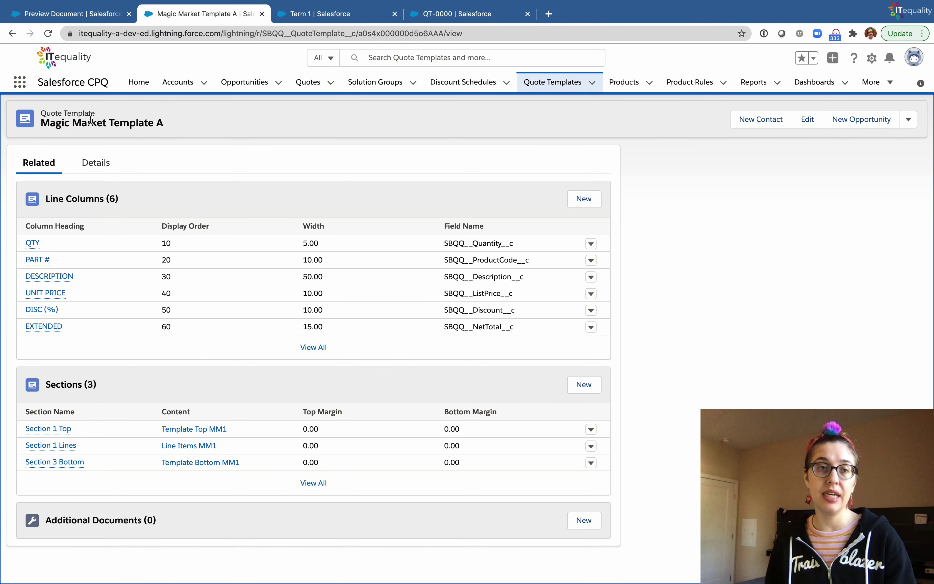
pyautogui.click(585, 385)
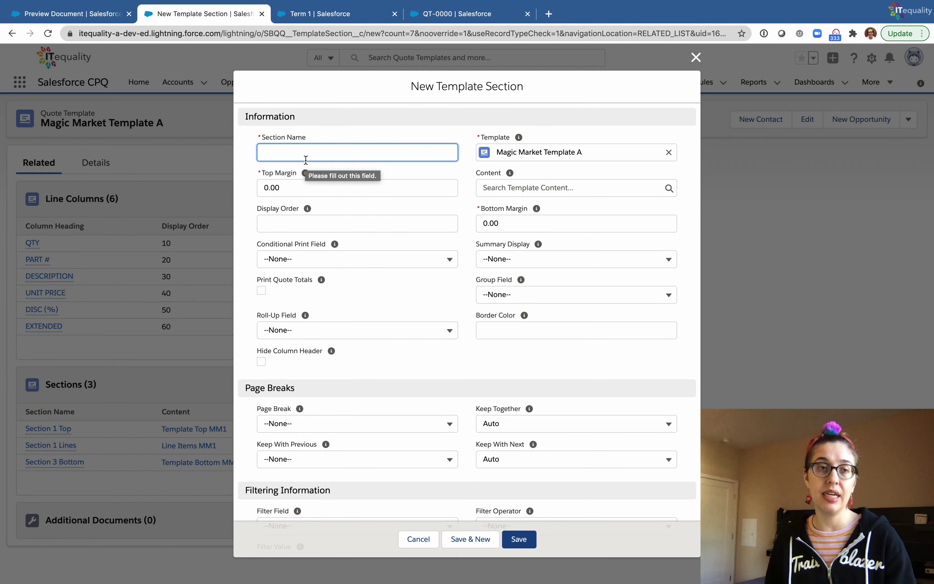
pyautogui.write('Quote Term')
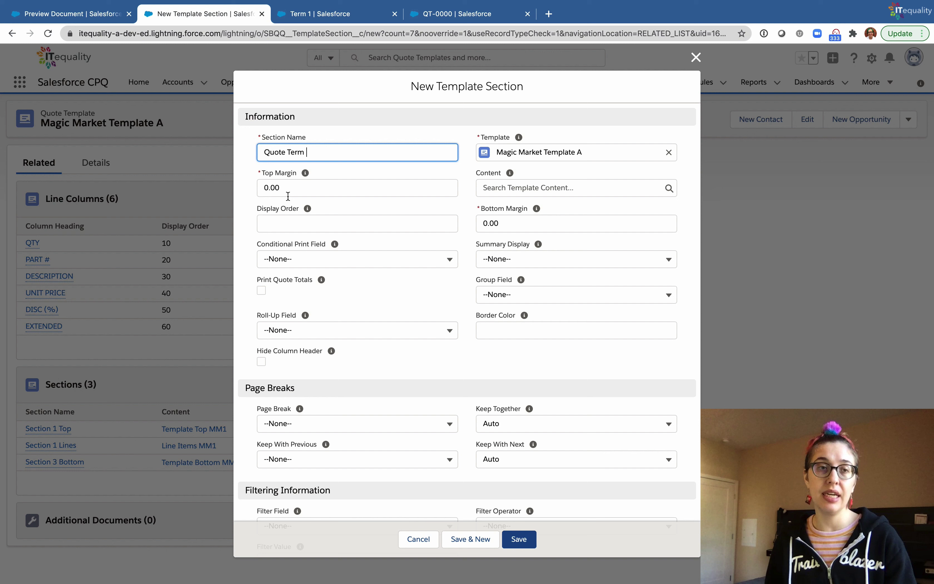
pyautogui.click(264, 152)
pyautogui.write('Section 4')
pyautogui.click(274, 227)
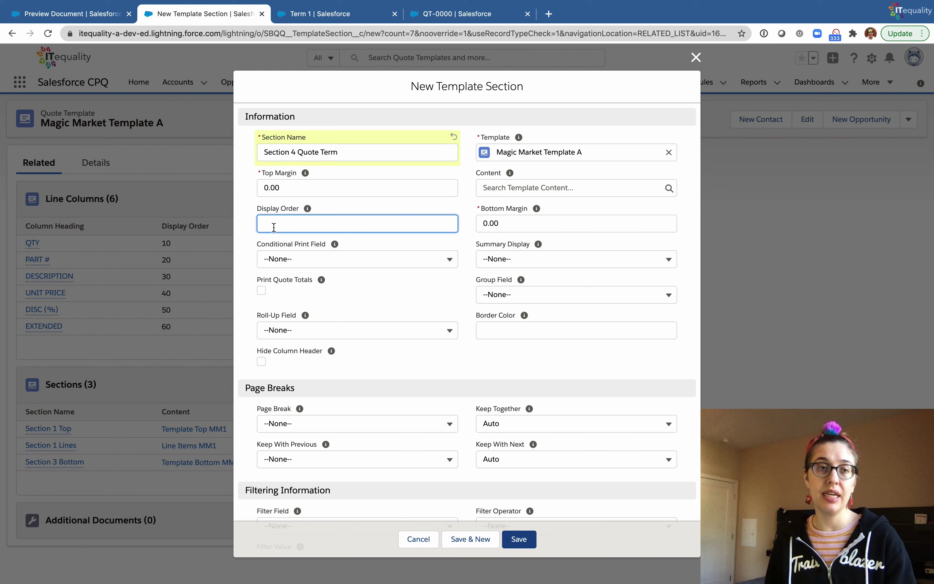
pyautogui.write('40')
pyautogui.click(514, 189)
pyautogui.click(530, 224)
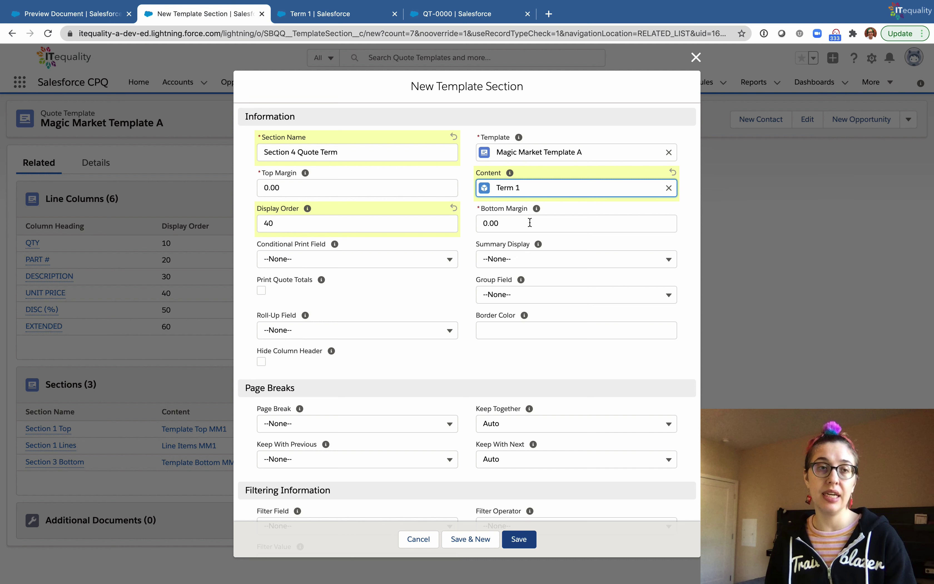
pyautogui.click(525, 540)
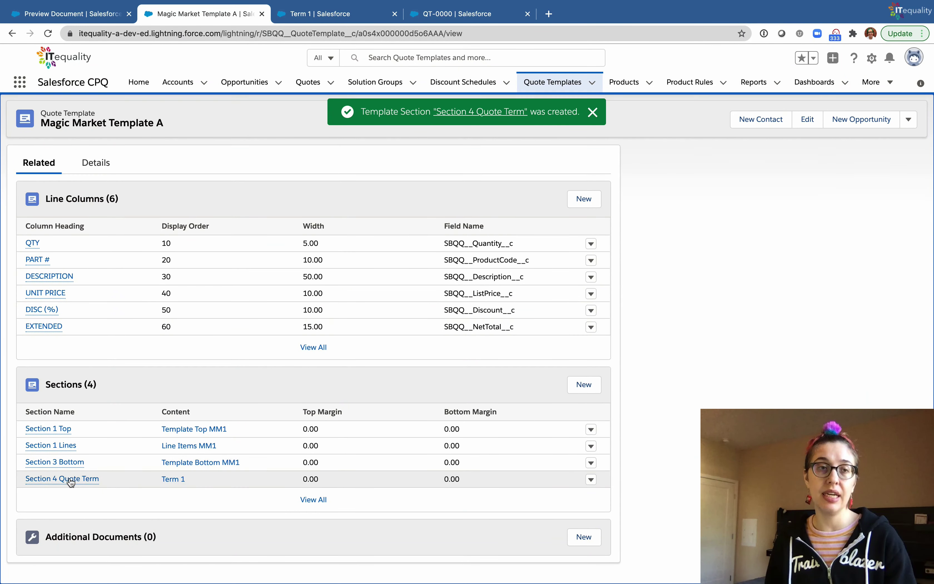
pyautogui.moveTo(64, 483)
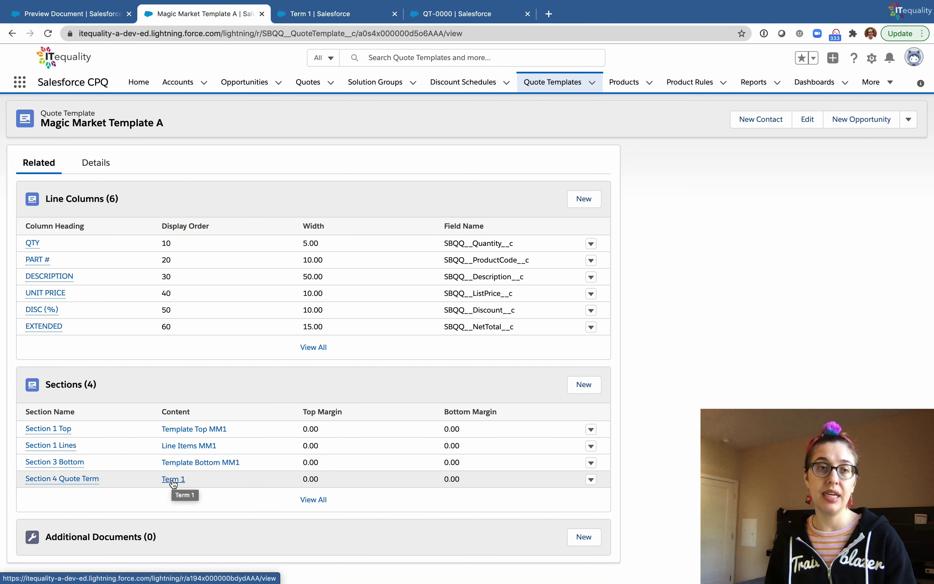
pyautogui.click(439, 19)
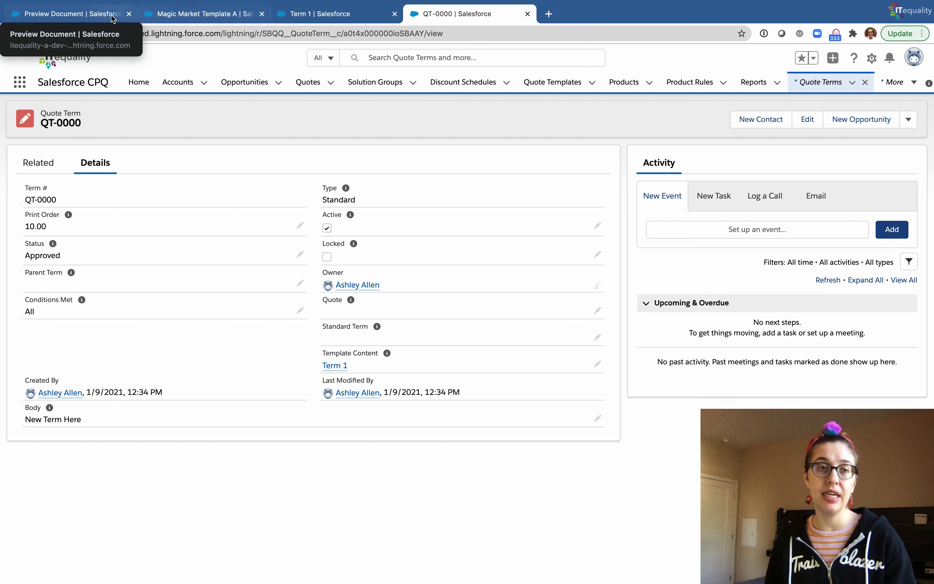
# Close the outdated quote preview and generate a fresh one
pyautogui.click(99, 16)
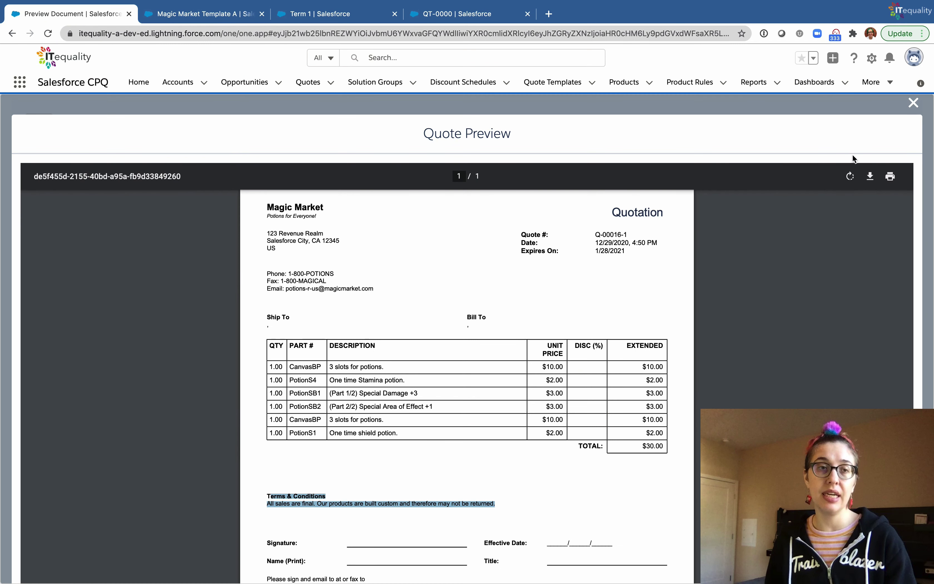
pyautogui.click(914, 102)
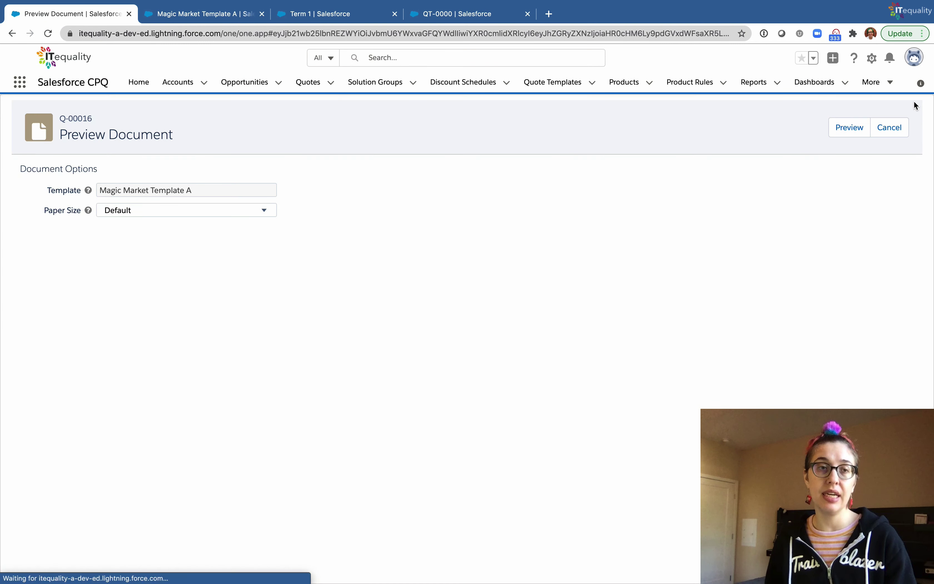
pyautogui.click(847, 137)
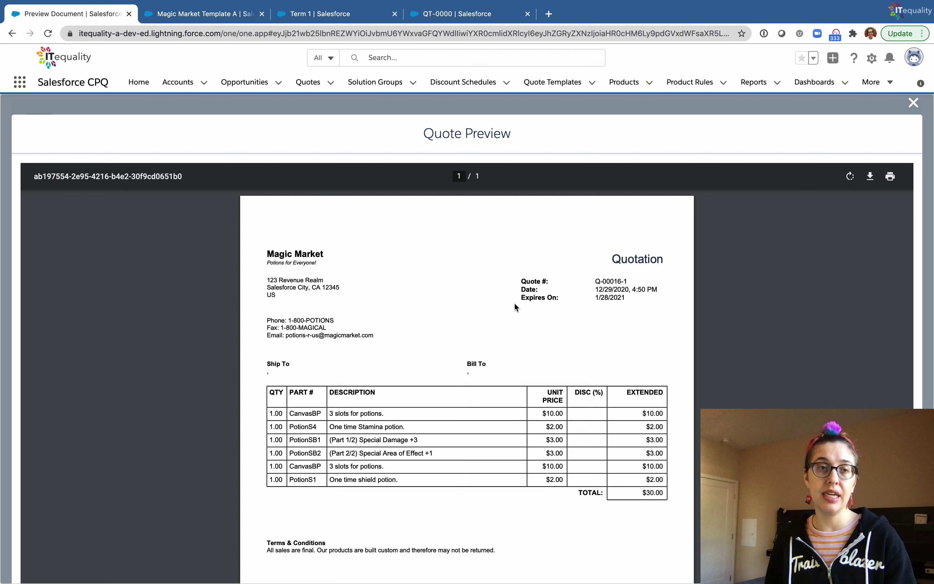
# Confirm 'New Term Here' appears at the bottom of the quote, below the Terms & Conditions
pyautogui.scroll(-5, 515, 307)
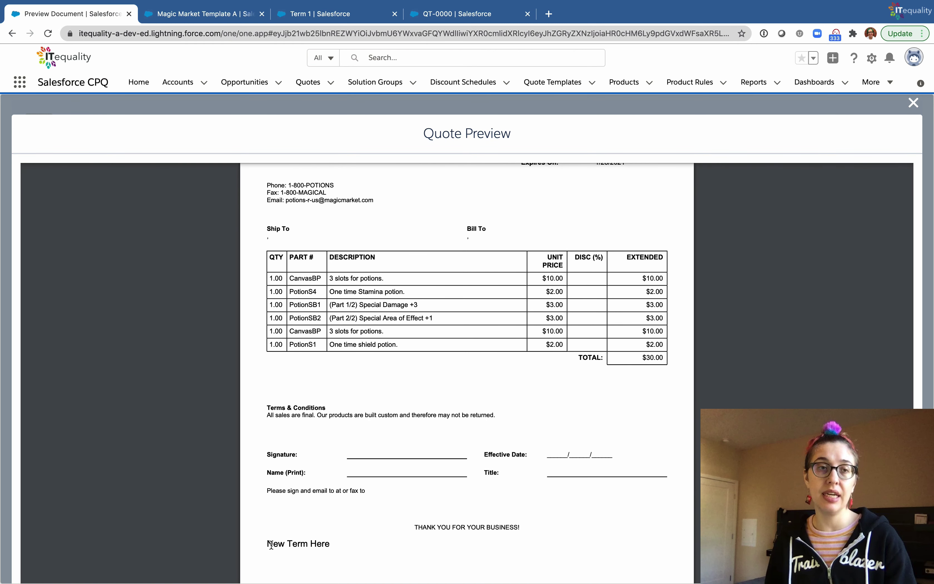
pyautogui.moveTo(268, 545); pyautogui.dragTo(334, 545)
pyautogui.click(342, 547)
pyautogui.moveTo(673, 4)
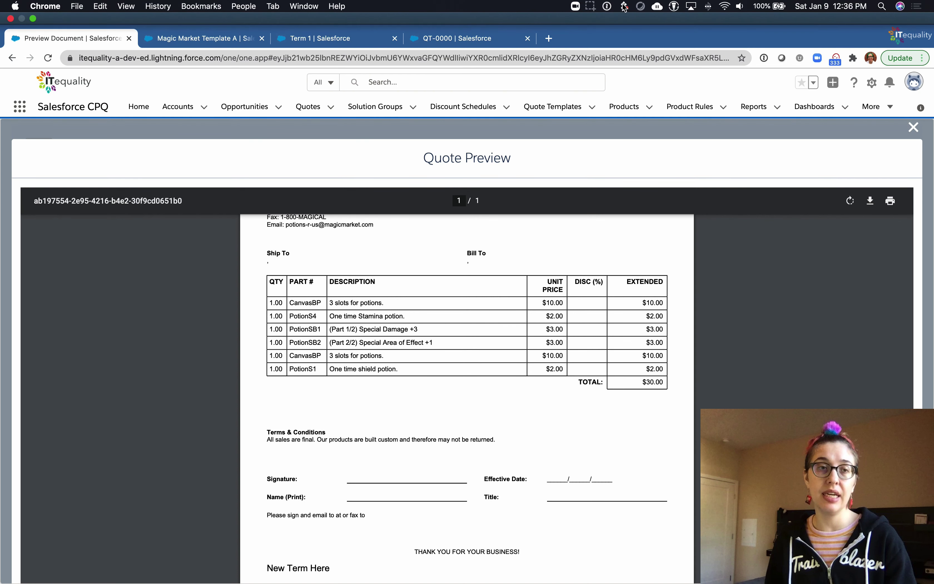
pyautogui.click(593, 8)
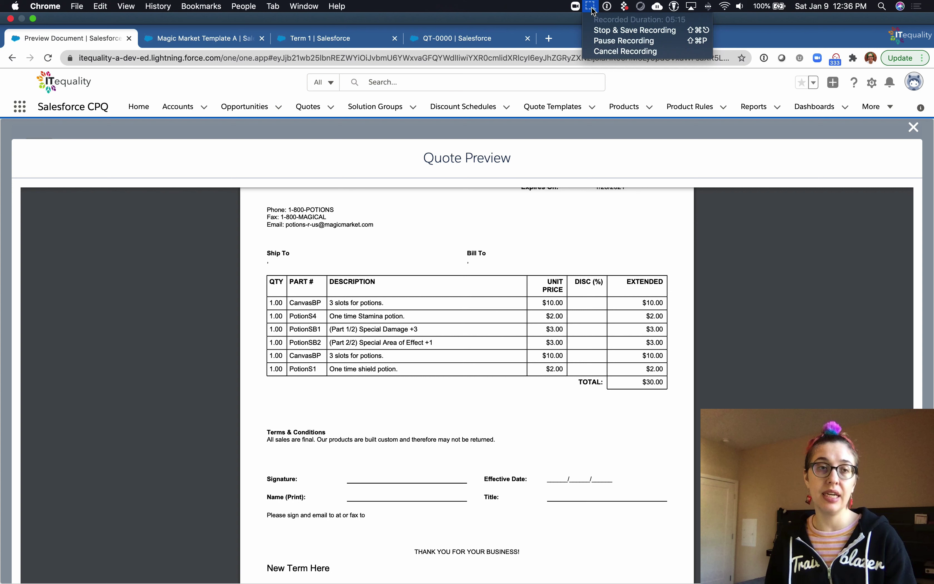